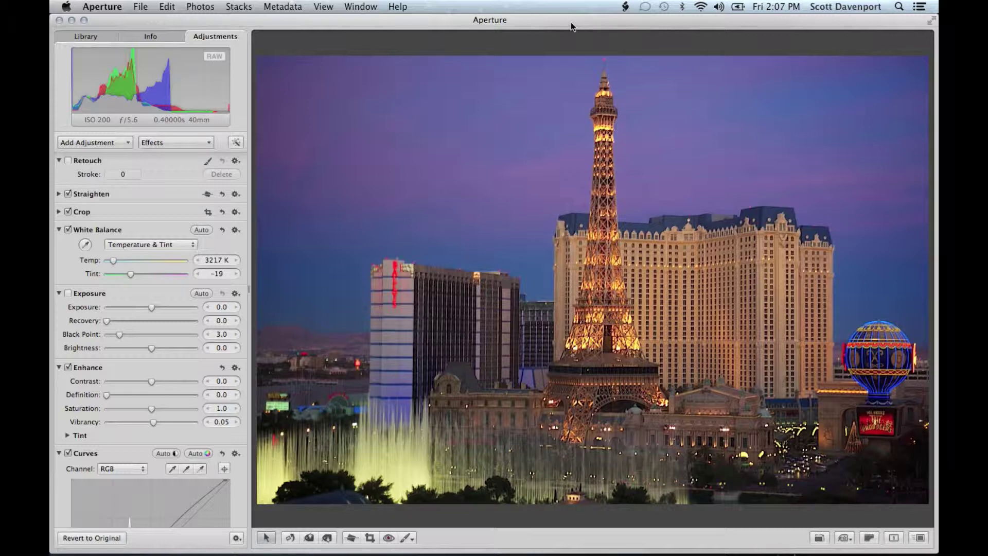
Compare the edited photo with the master original, ending on the edit (3217 K, Tint -19)
key("m")
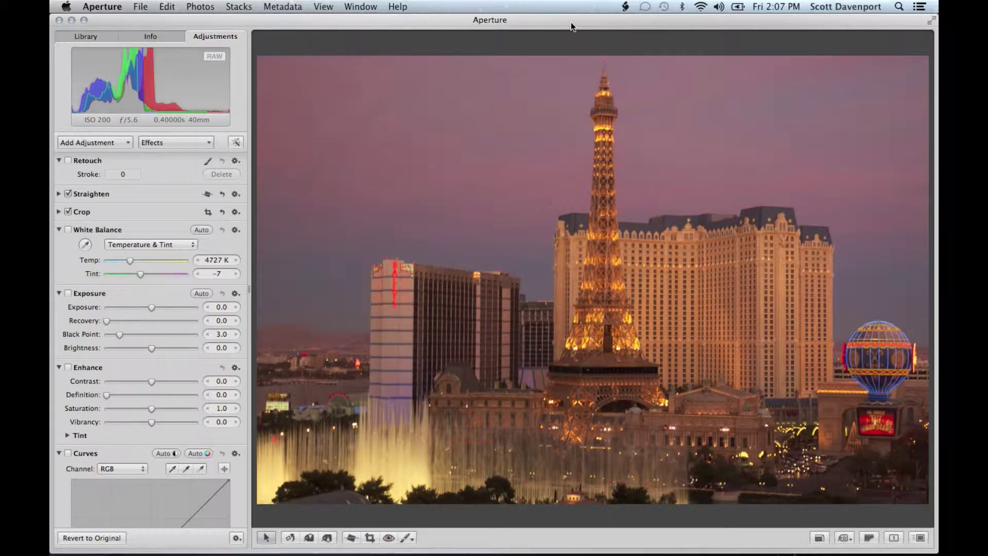
key("m")
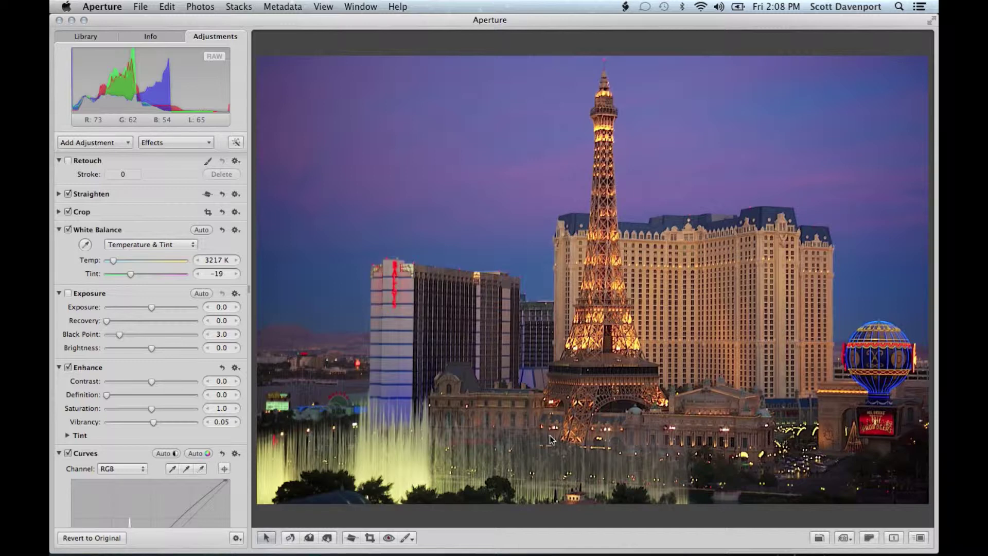
key("Right")
key("Left")
Flip between edited and original versions, ending on the warm unadjusted original at 4727 K
key("Right")
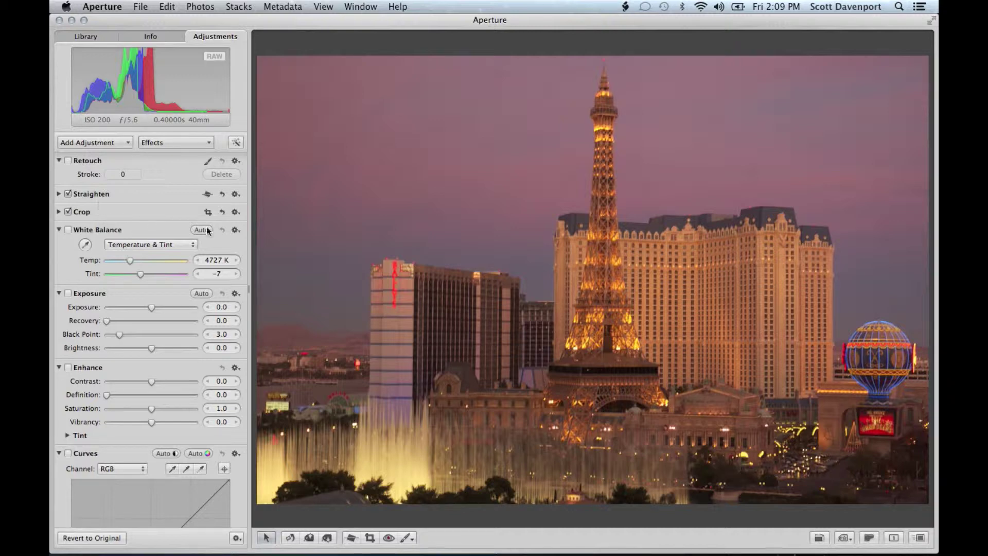
key("Left")
key("Right")
key("Left")
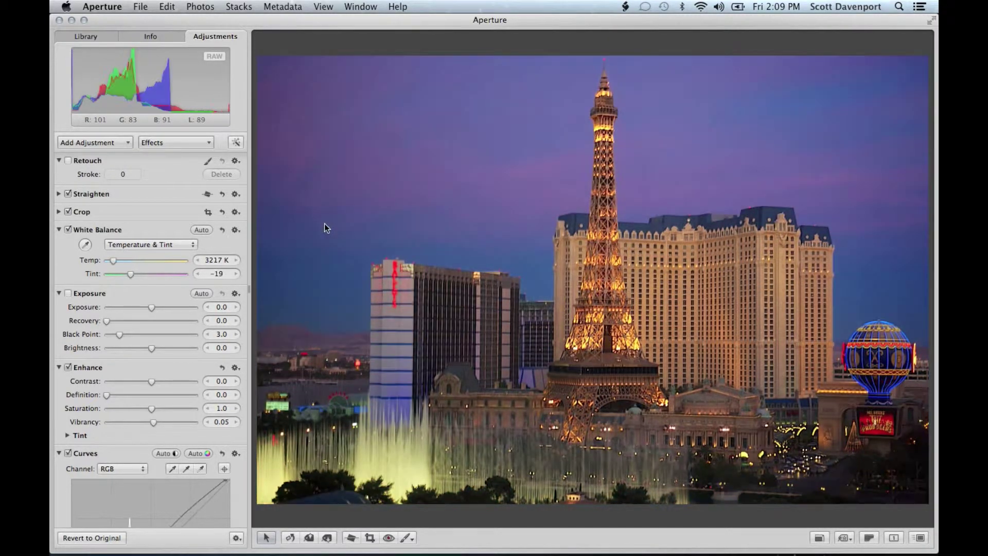
key("Right")
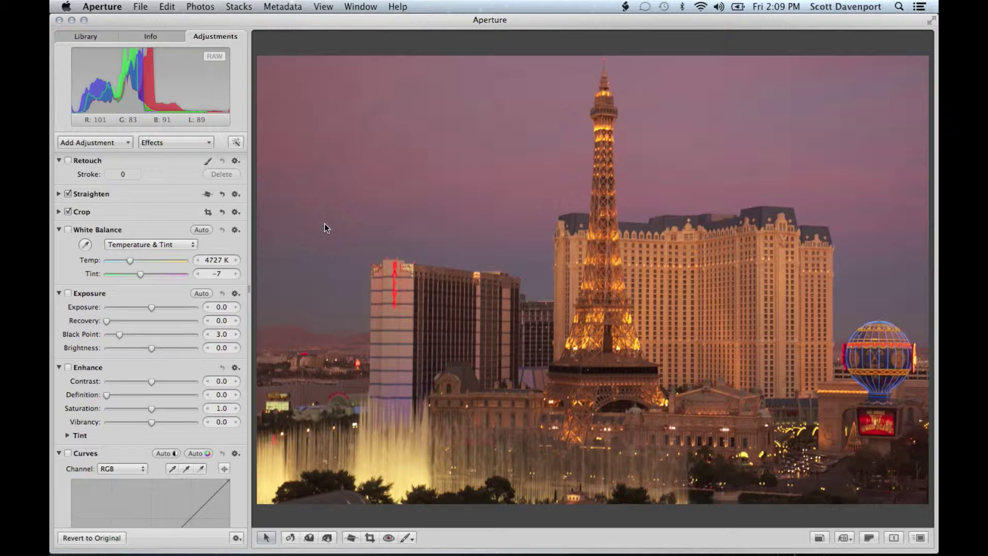
Auto Enhance the photo and set White Balance automatically
left_click(237, 143)
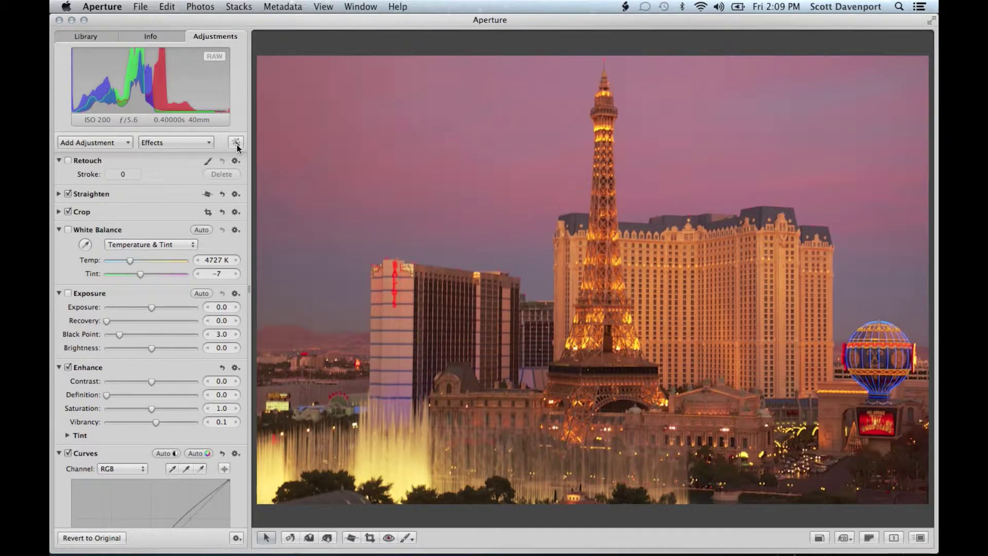
scroll(107, 329, "down", 10)
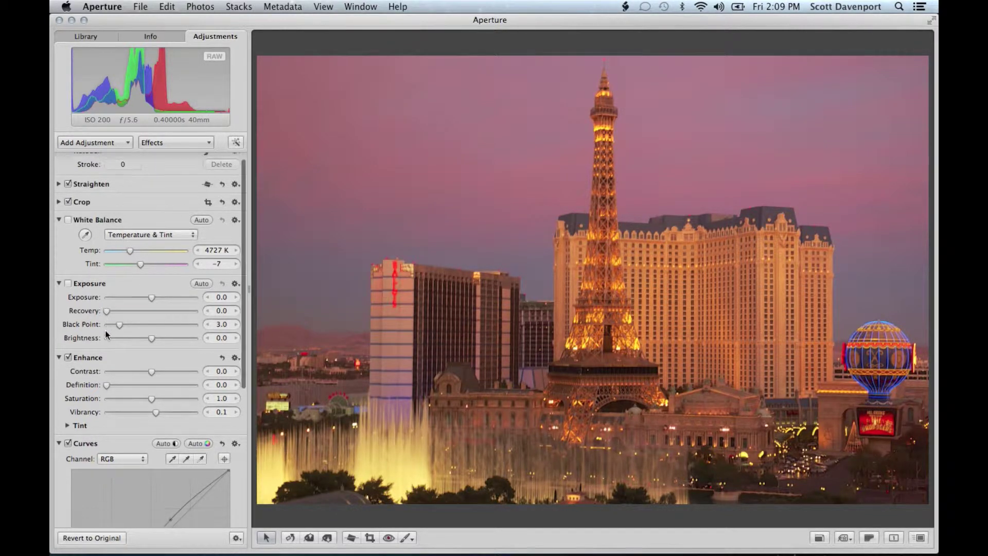
scroll(105, 329, "up", 10)
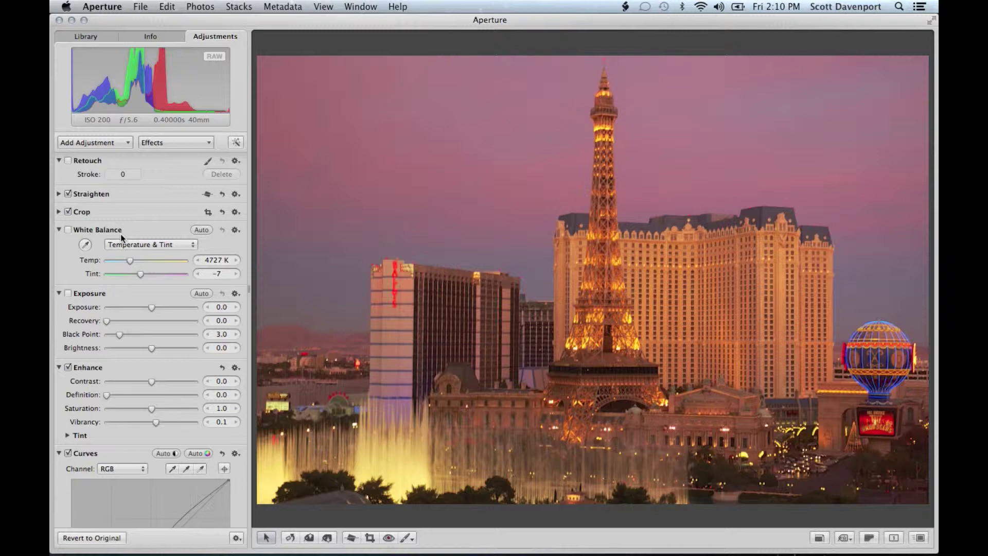
left_click(205, 233)
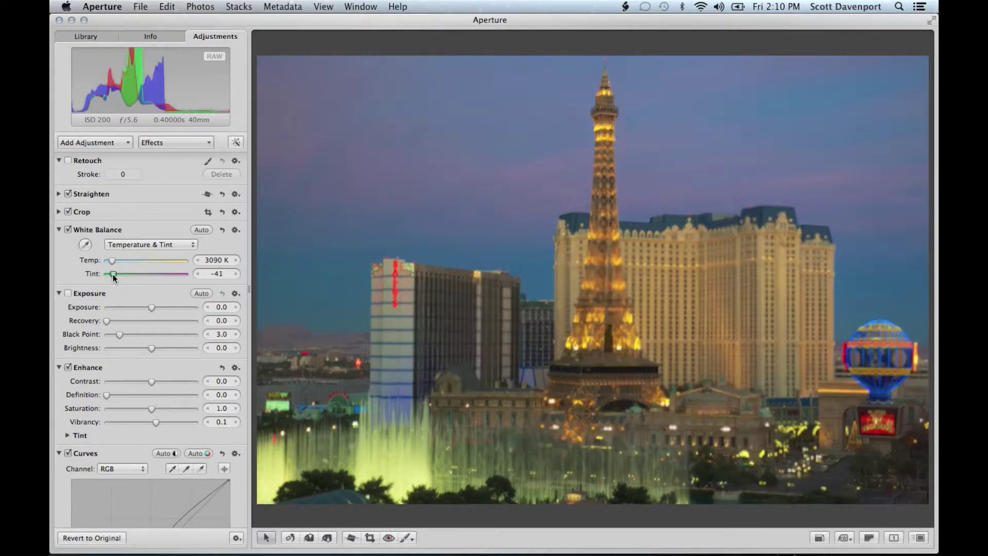
Shift Tint to -21 and raise Vibrancy to 0.21 for a cooler blue-hour look
mouse_move(113, 273)
left_mouse_down()
mouse_move(128, 276)
mouse_move(113, 259)
left_mouse_up()
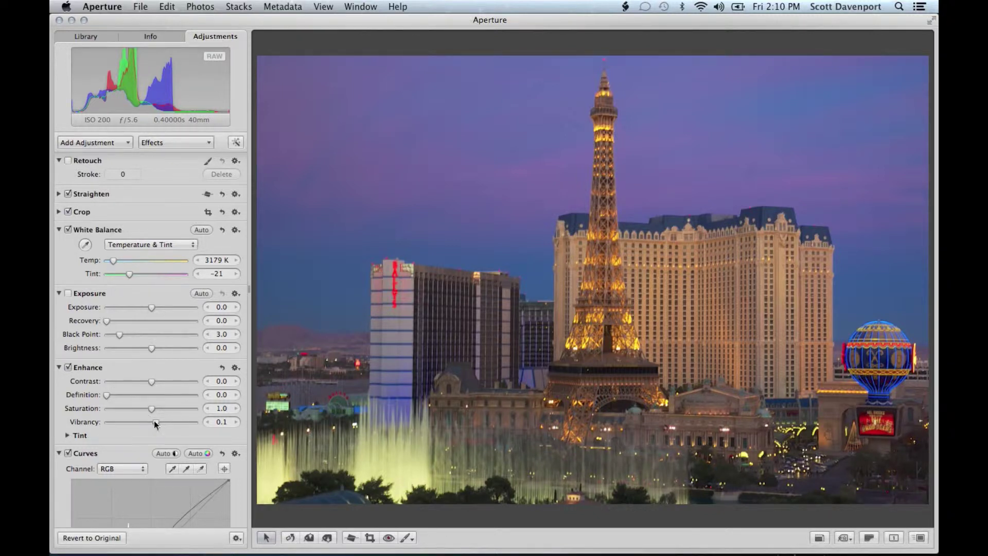
left_click_drag(154, 420, 161, 424)
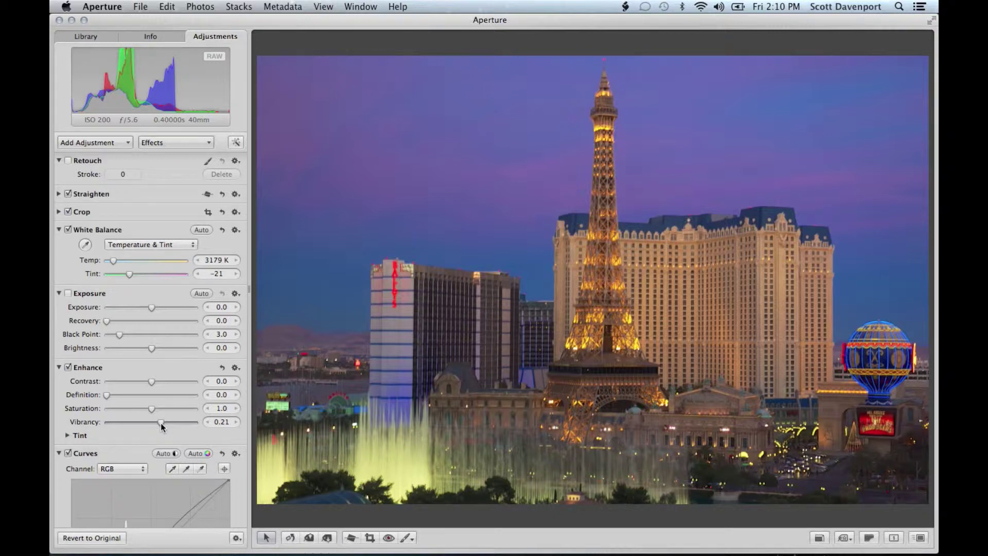
left_click(411, 537)
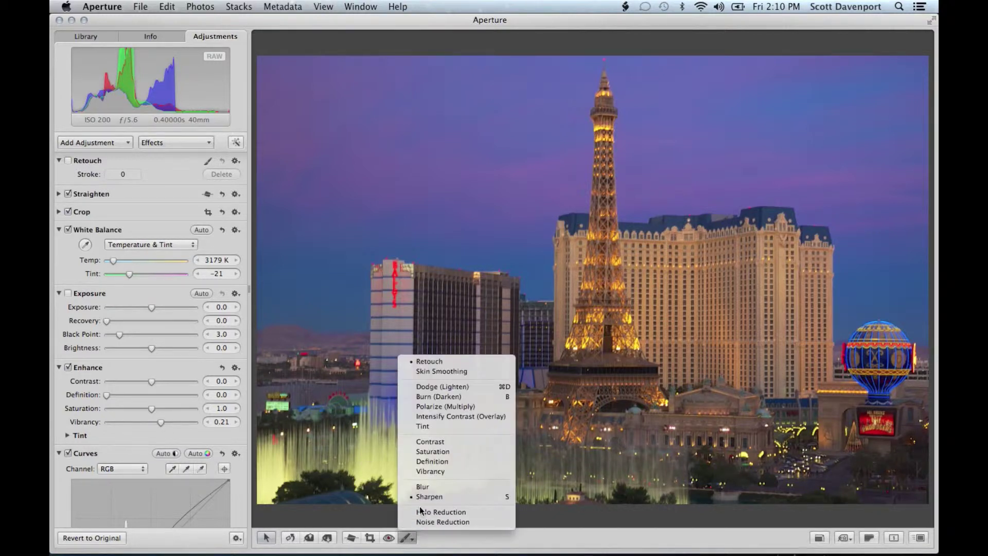
Apply a Vibrancy brush (0.75) to the entire photo, then add a Gamma vignette (0.6, radius 0.5)
left_click(437, 472)
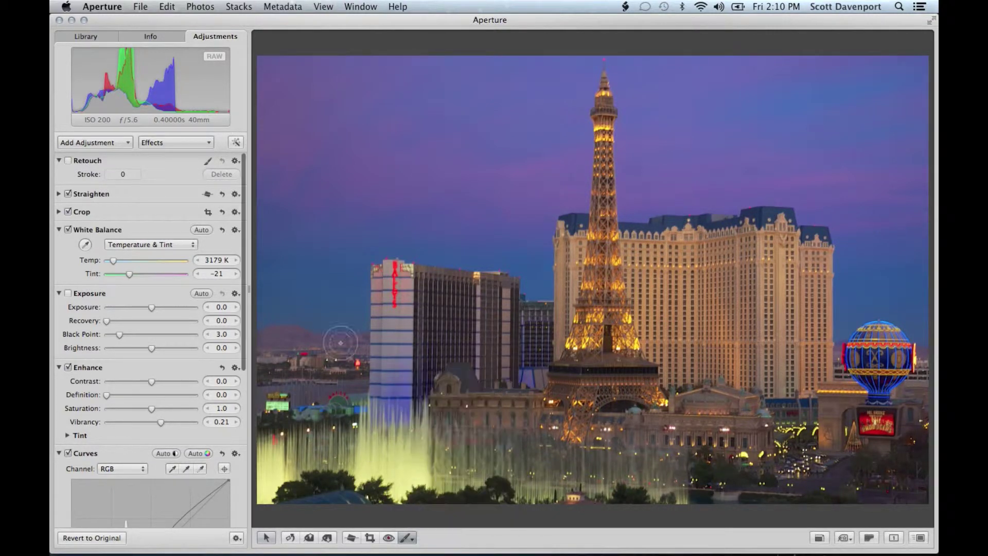
left_click_drag(158, 124, 158, 125)
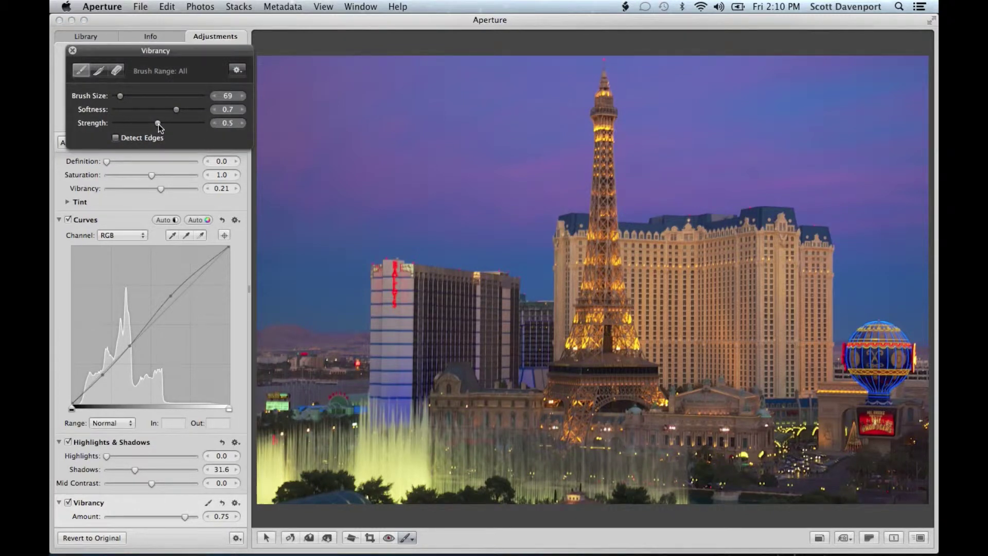
left_click(236, 70)
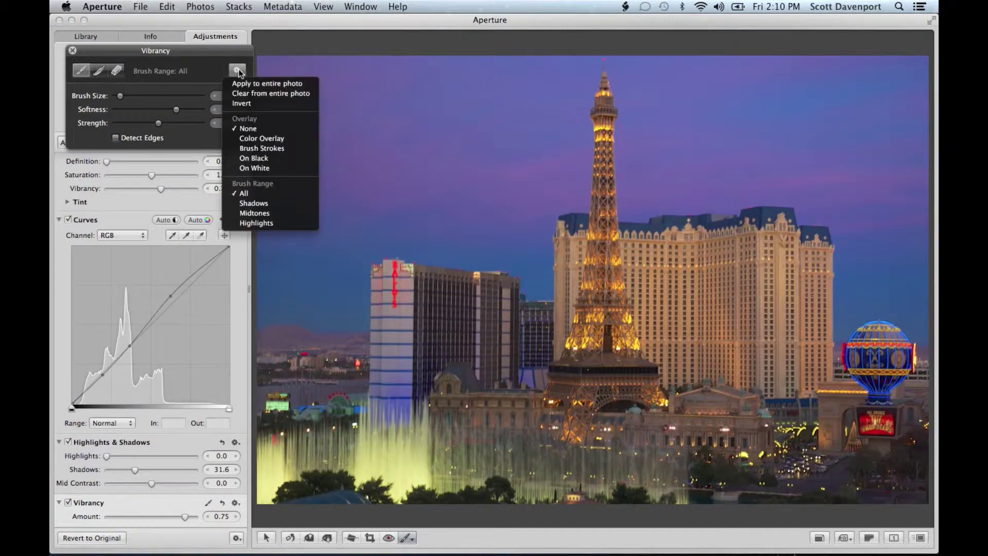
left_click(240, 85)
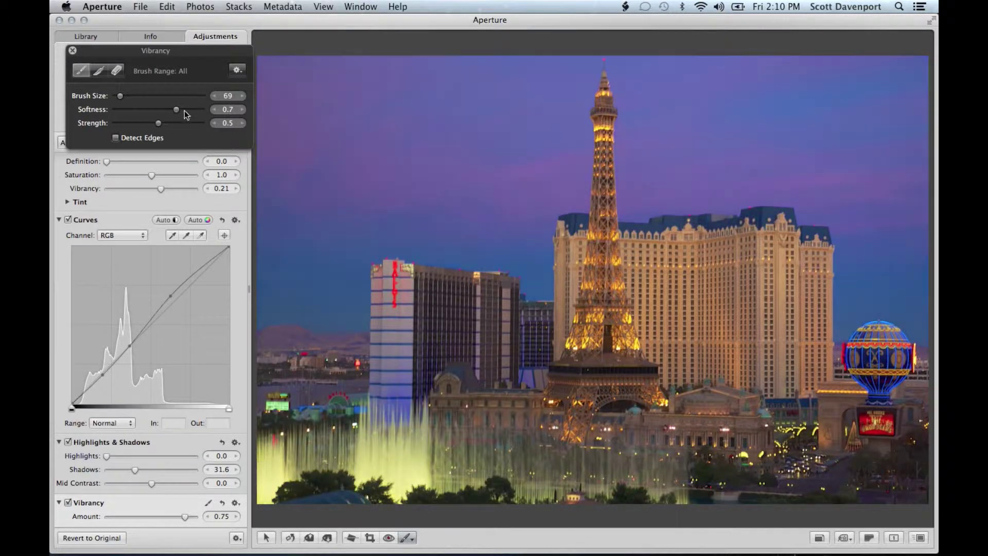
left_click_drag(155, 125, 149, 124)
left_click(237, 70)
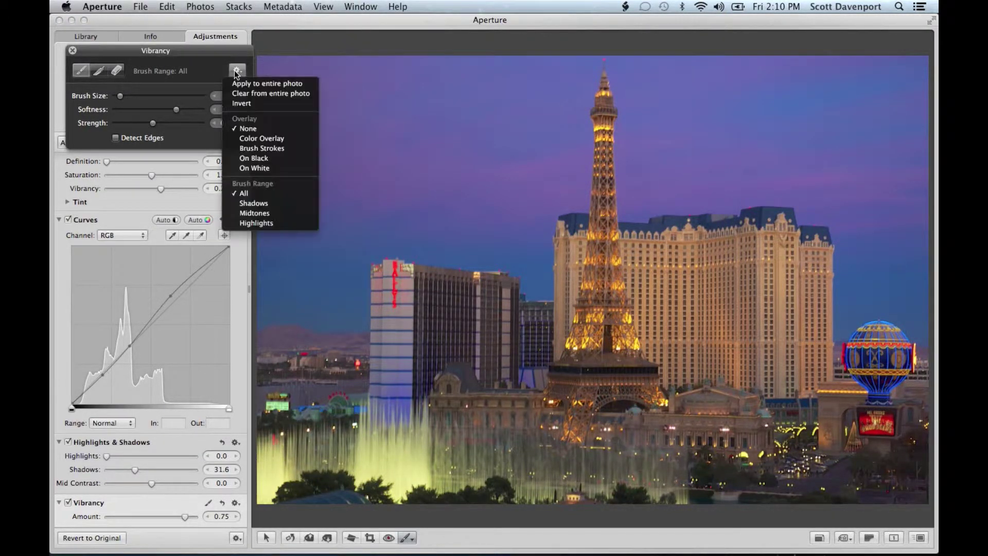
left_click(235, 85)
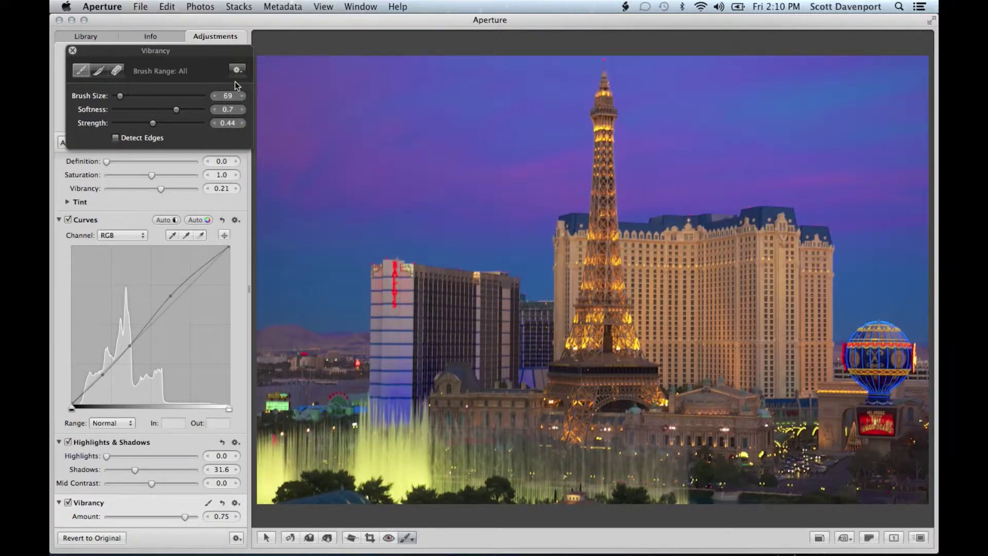
left_click(72, 51)
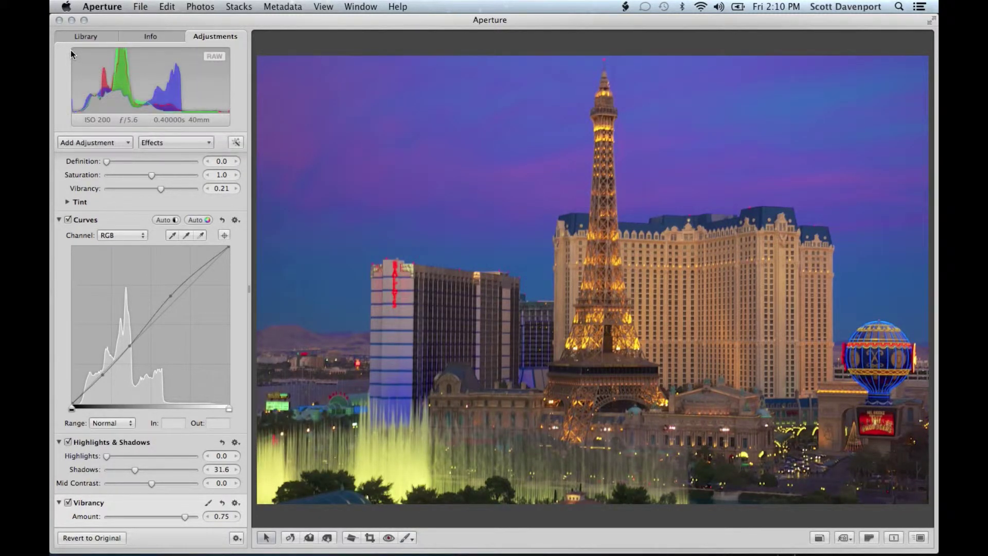
key("ctrl+v")
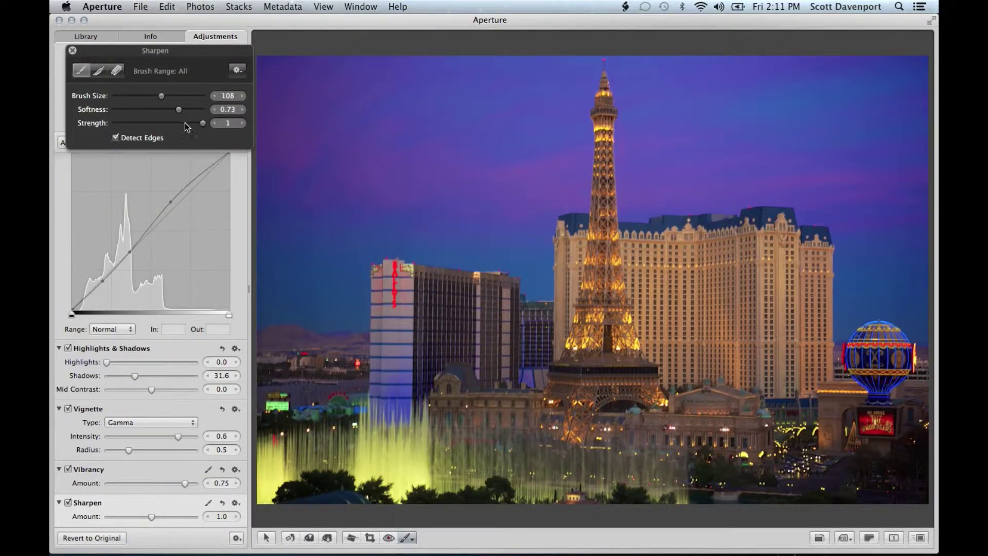
Paint sharpening over the Eiffel Tower and fountains without edge detection, at strength 0.71
left_click(147, 140)
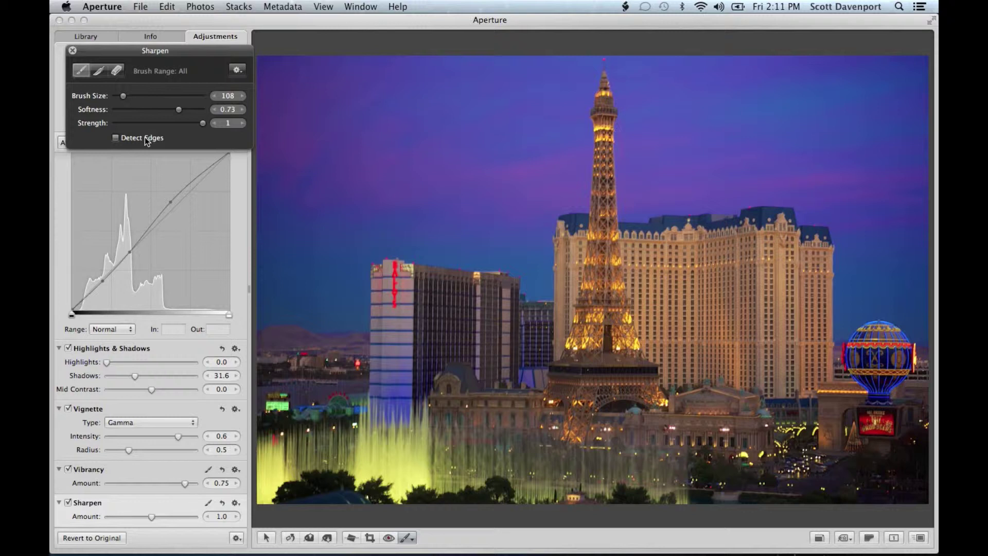
scroll(601, 210, "down", 5)
scroll(601, 210, "down", 2)
mouse_move(606, 83)
left_mouse_down()
mouse_move(600, 194)
mouse_move(613, 220)
mouse_move(625, 350)
mouse_move(580, 353)
mouse_move(566, 376)
mouse_move(584, 388)
mouse_move(642, 382)
mouse_move(591, 386)
mouse_move(556, 455)
mouse_move(646, 462)
mouse_move(455, 455)
mouse_move(387, 440)
mouse_move(279, 462)
mouse_move(266, 481)
mouse_move(365, 470)
mouse_move(665, 482)
mouse_move(536, 480)
left_mouse_up()
scroll(557, 455, "up", 5)
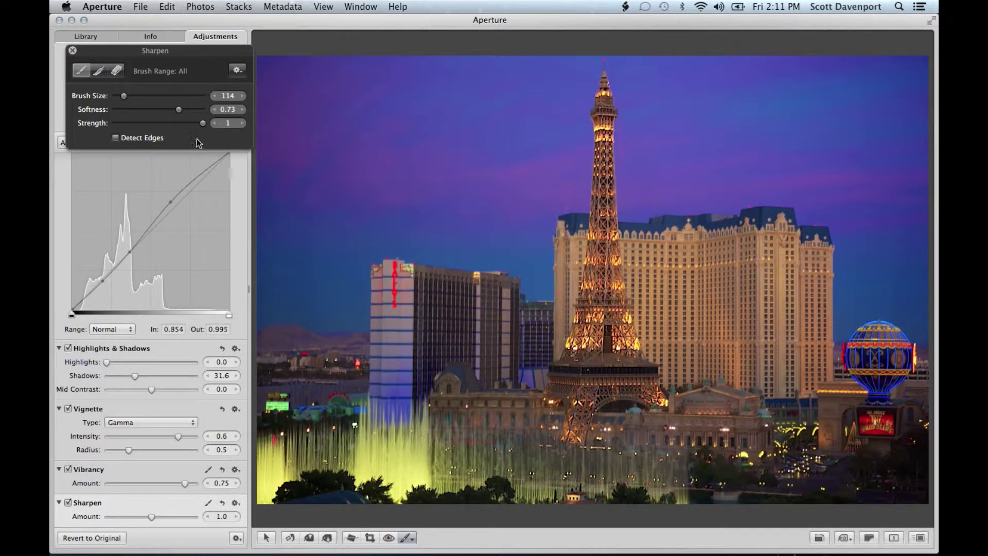
left_click(177, 123)
left_click(238, 71)
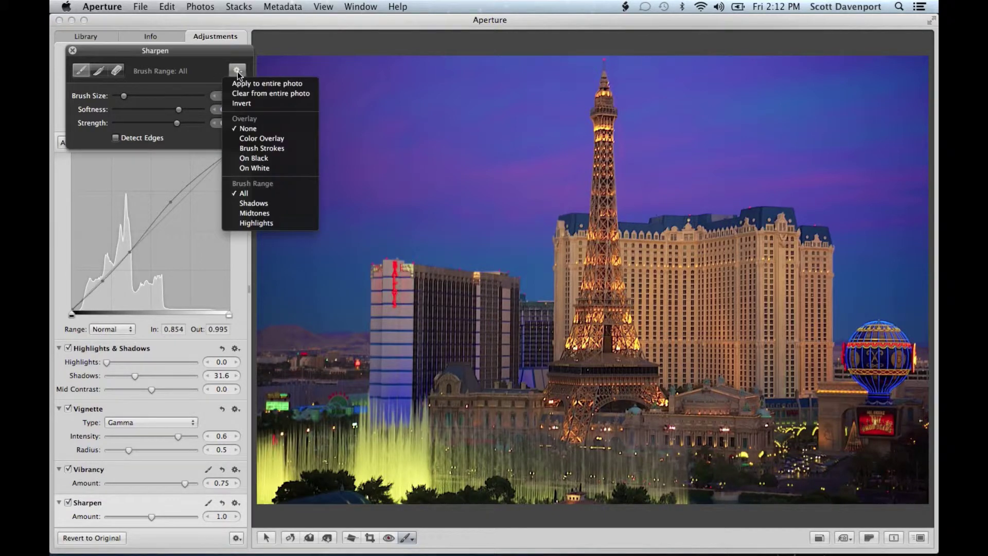
Show the red mask overlay and extend sharpening over the hotel towers, casino front and balloon
left_click(244, 139)
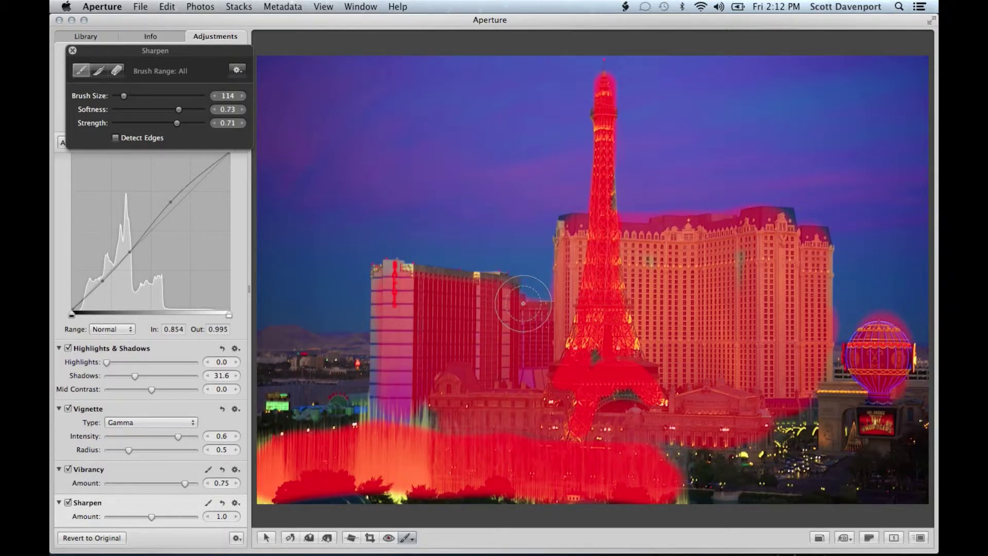
scroll(511, 290, "down", 4)
mouse_move(512, 290)
left_mouse_down()
mouse_move(386, 277)
mouse_move(383, 428)
left_mouse_up()
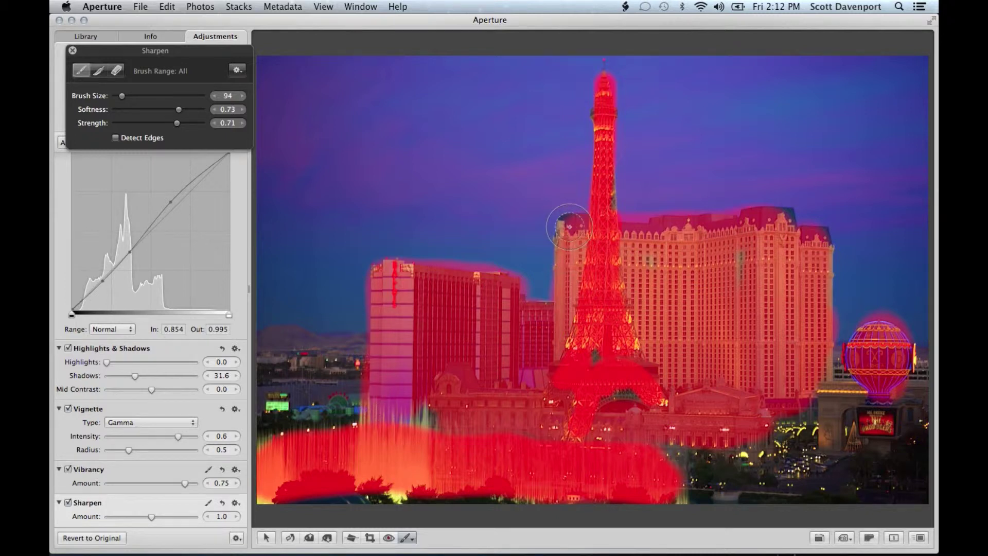
left_click(566, 229)
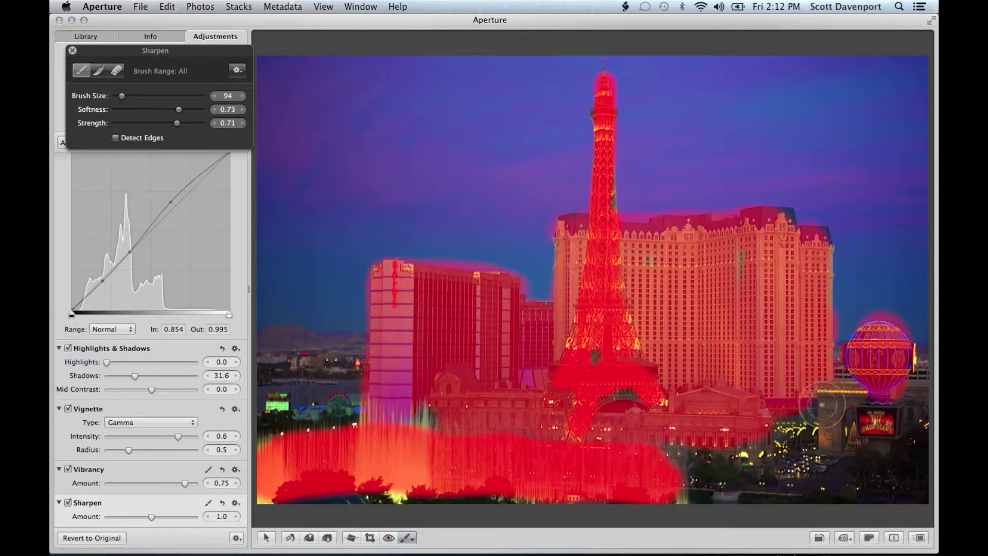
mouse_move(816, 404)
left_mouse_down()
mouse_move(844, 390)
mouse_move(821, 414)
mouse_move(823, 439)
mouse_move(770, 415)
left_mouse_up()
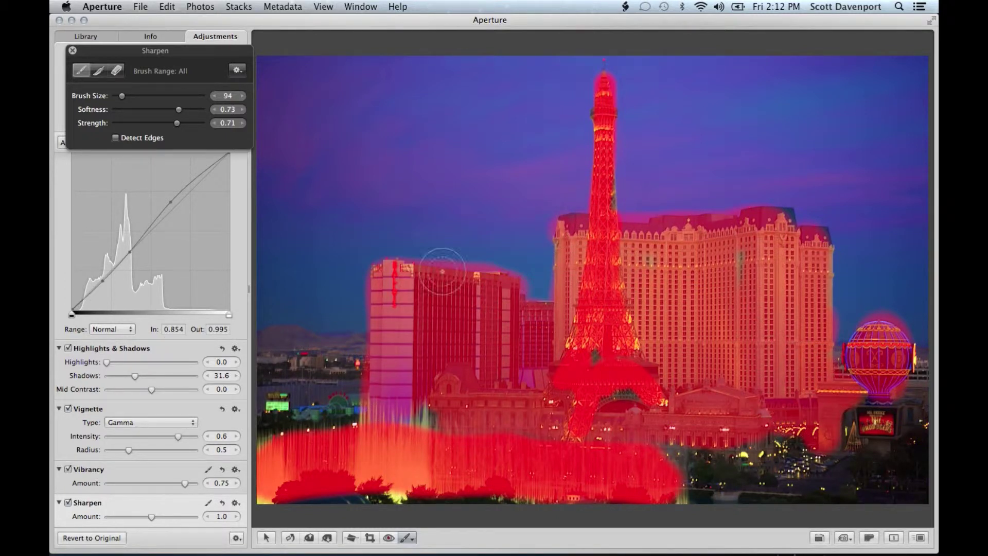
left_click(99, 71)
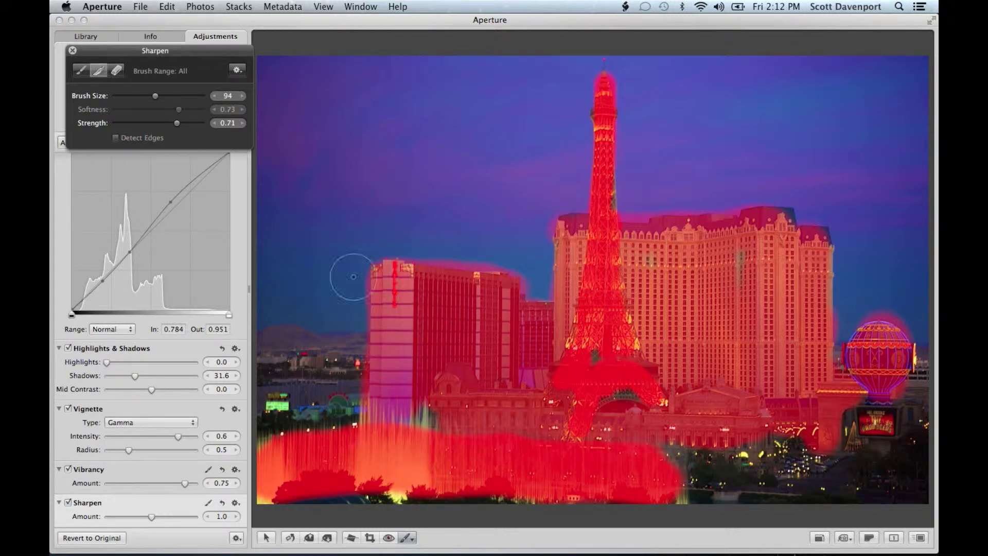
scroll(571, 402, "up", 9)
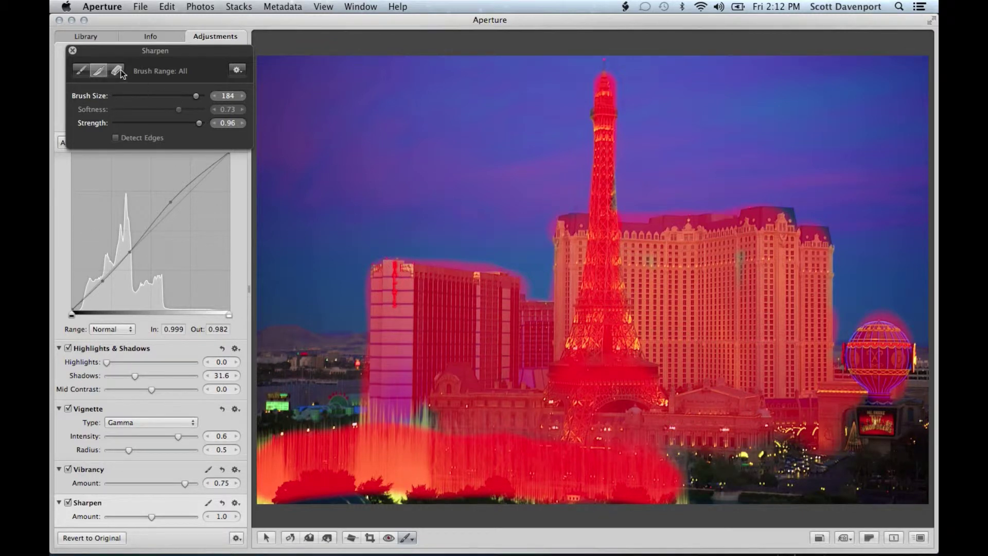
left_click(85, 72)
At strength 0.68, erase stray sharpening along the roofline left of the tower with a size-72 eraser
left_click(174, 124)
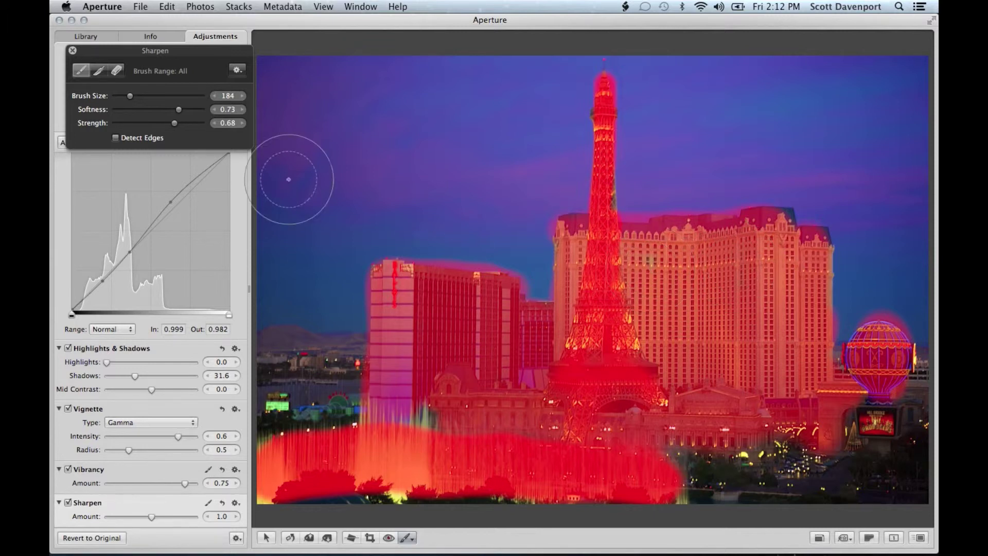
left_click(117, 73)
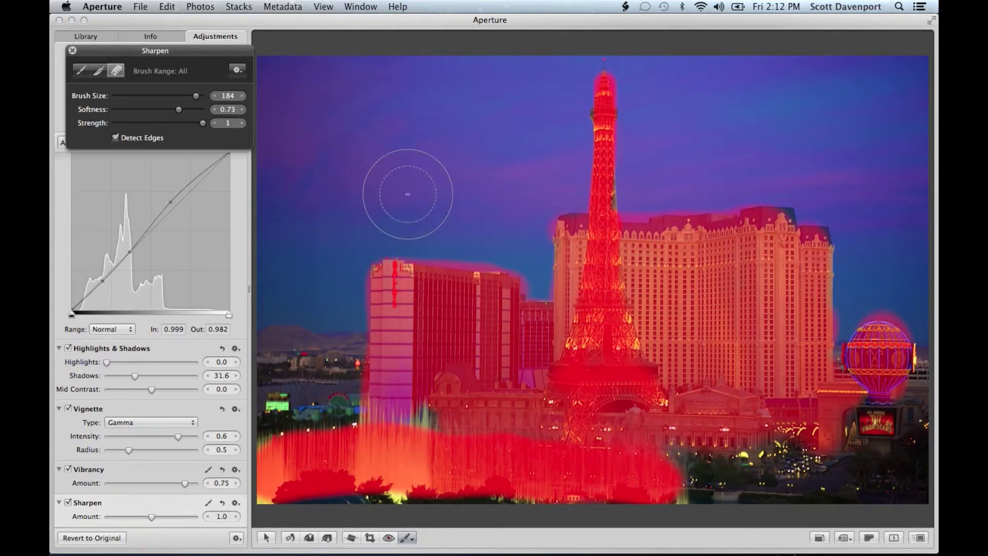
scroll(407, 193, "down", 10)
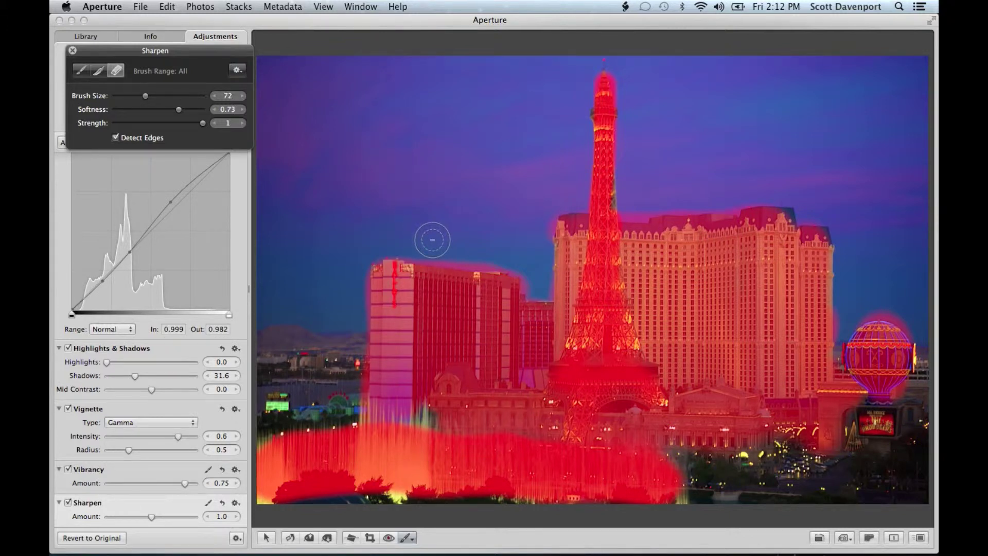
mouse_move(458, 261)
left_mouse_down()
mouse_move(529, 274)
mouse_move(535, 294)
mouse_move(543, 282)
mouse_move(541, 226)
mouse_move(577, 194)
mouse_move(592, 63)
mouse_move(625, 81)
mouse_move(622, 72)
mouse_move(635, 216)
mouse_move(803, 200)
mouse_move(863, 290)
mouse_move(843, 333)
mouse_move(851, 306)
mouse_move(887, 305)
mouse_move(915, 328)
mouse_move(860, 304)
left_mouse_up()
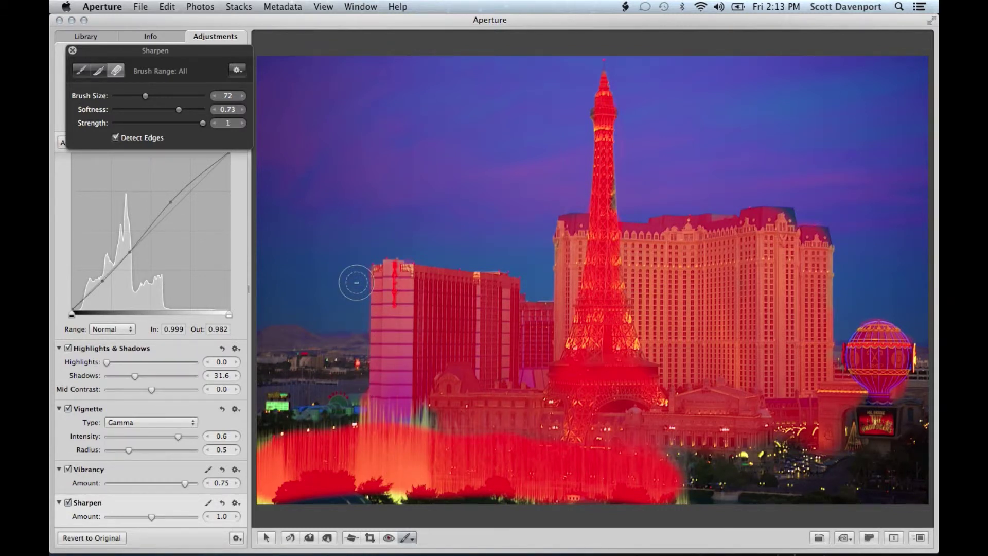
Leave sharpen brushing and start a Dodge brush with edge detection off at strength 0.37
key("a")
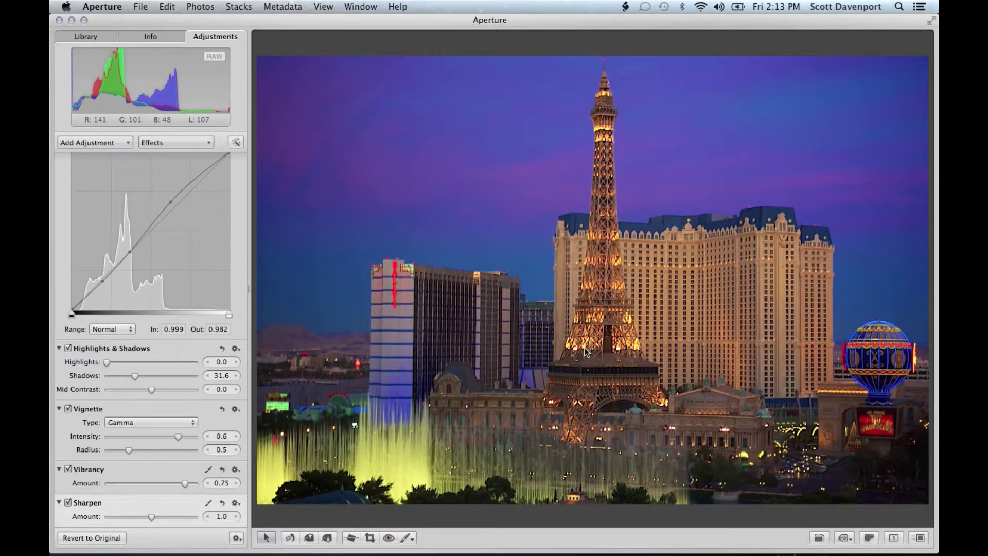
key("shift+d")
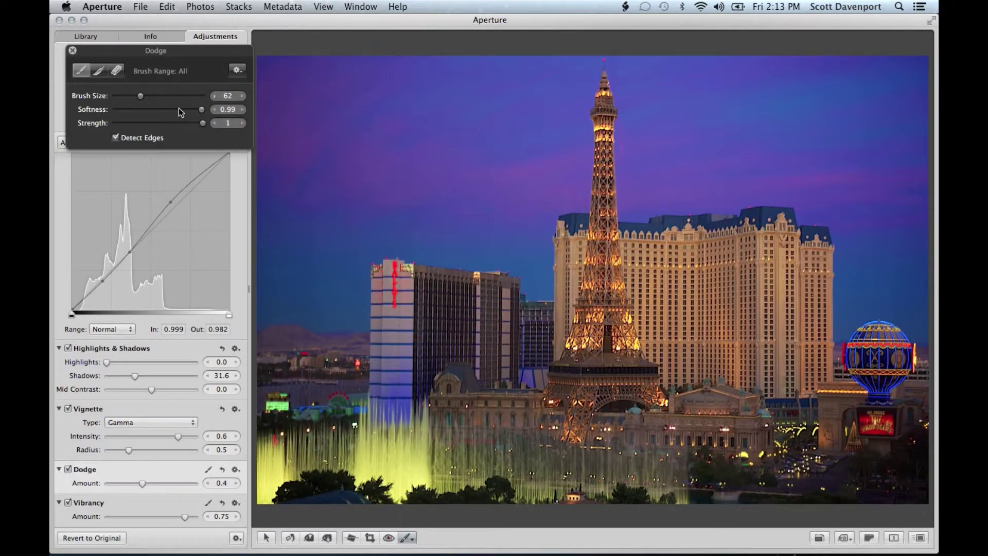
left_click(140, 135)
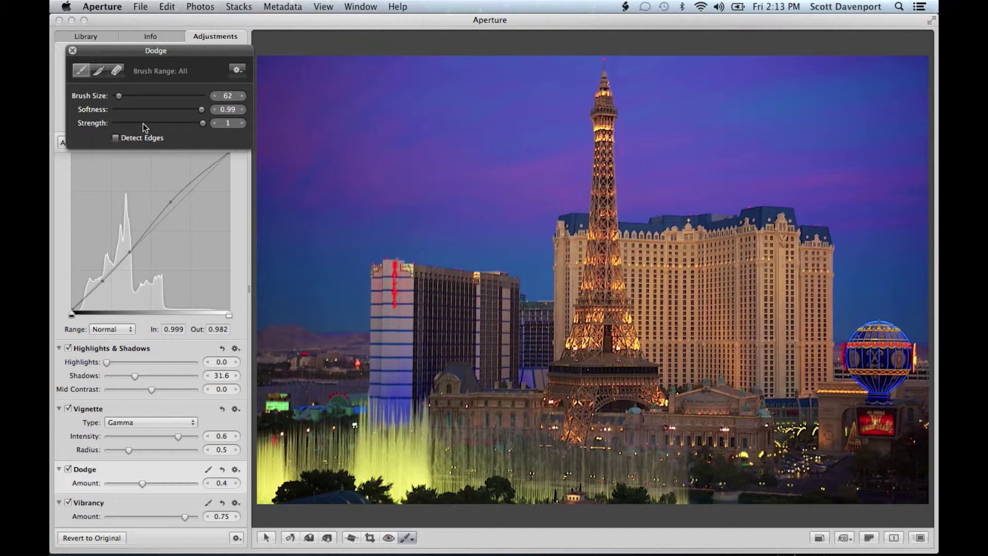
left_click(146, 125)
Dodge the Eiffel Tower from tip to base at amount 0.4, then toggle it off to compare
scroll(568, 169, "down", 5)
mouse_move(604, 90)
left_mouse_down()
mouse_move(605, 207)
mouse_move(584, 329)
mouse_move(602, 248)
left_mouse_up()
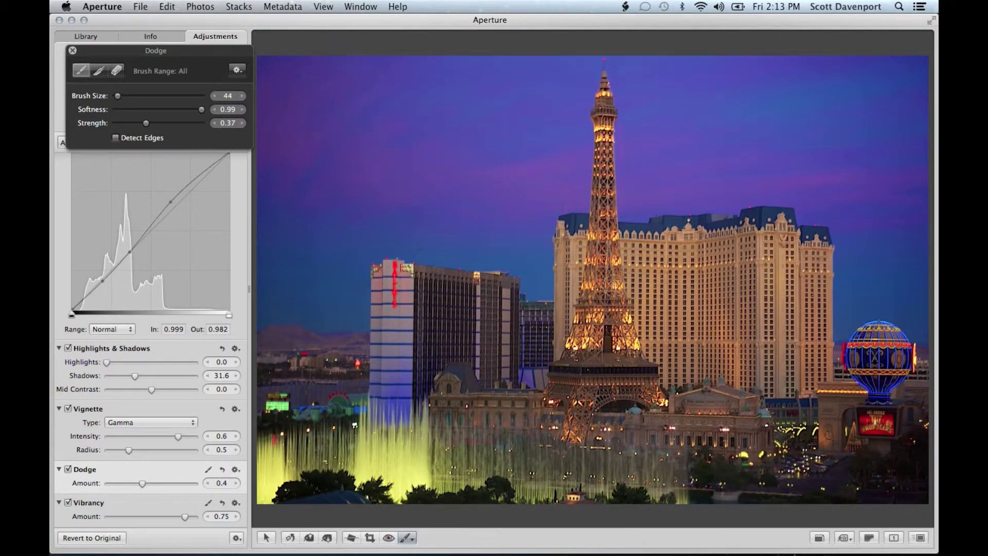
mouse_move(616, 297)
left_mouse_down()
mouse_move(628, 355)
mouse_move(614, 320)
mouse_move(616, 349)
mouse_move(604, 335)
mouse_move(594, 355)
mouse_move(576, 359)
mouse_move(625, 356)
mouse_move(636, 367)
mouse_move(567, 370)
mouse_move(640, 376)
mouse_move(664, 298)
left_mouse_up()
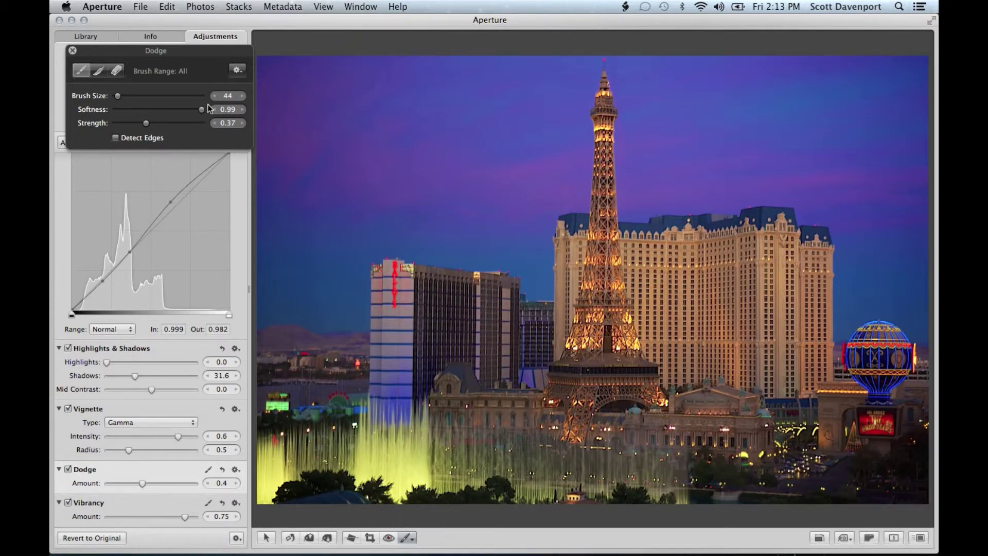
left_click(73, 51)
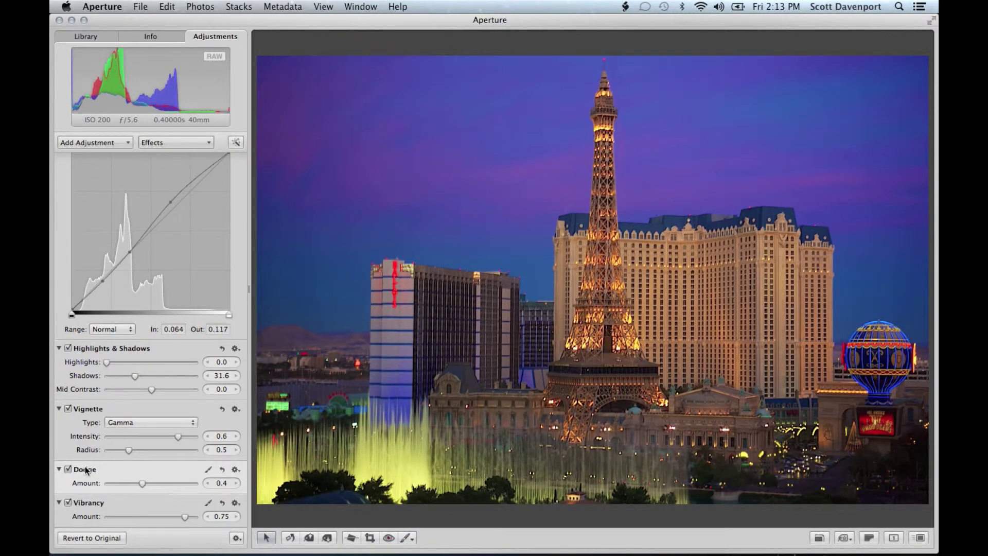
left_click(68, 469)
Brush Contrast (amount 0.25, strength 0.33, no edge detection) down the Eiffel Tower
left_click(408, 539)
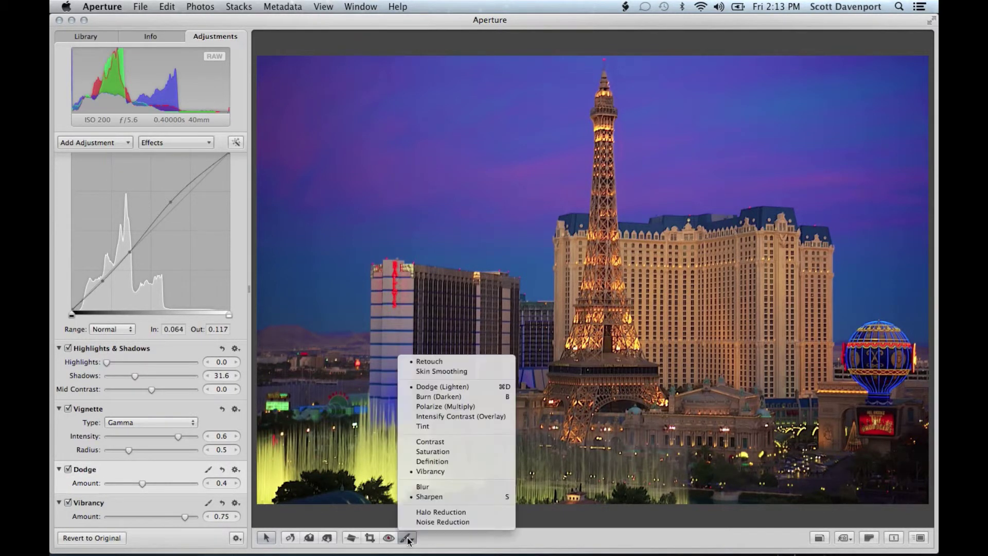
left_click(430, 442)
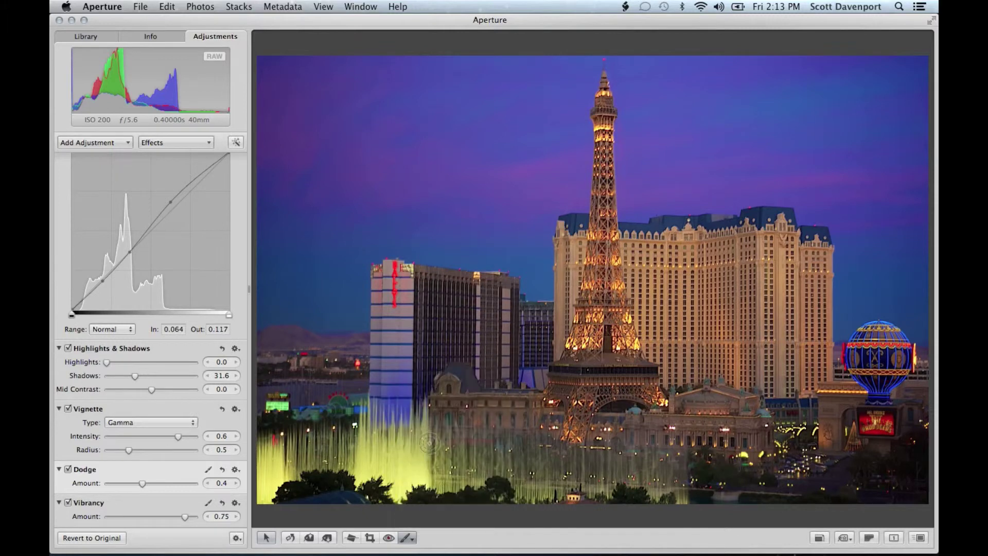
left_click(142, 125)
left_click(141, 139)
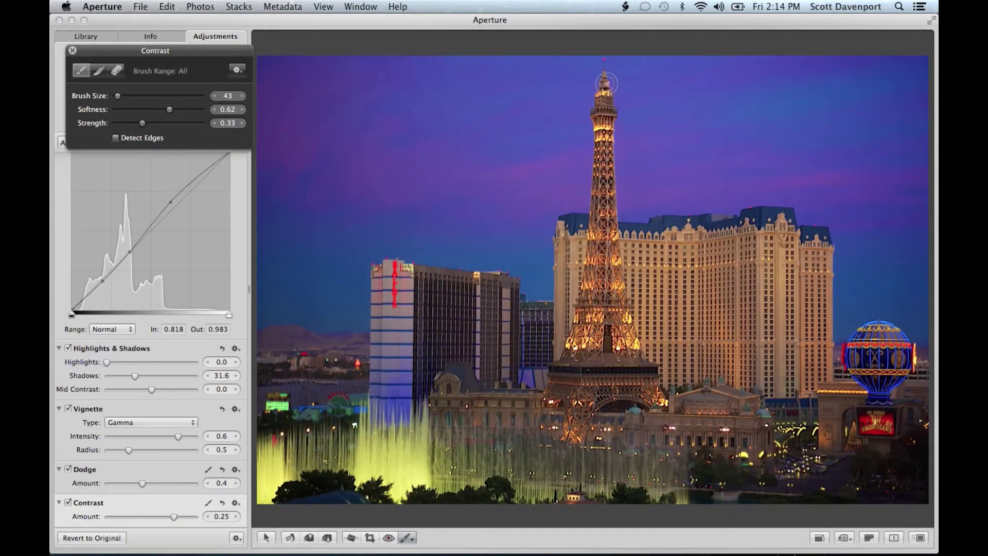
mouse_move(607, 87)
left_mouse_down()
mouse_move(597, 247)
mouse_move(621, 335)
mouse_move(600, 340)
mouse_move(586, 320)
mouse_move(578, 345)
mouse_move(590, 358)
mouse_move(637, 362)
mouse_move(572, 375)
mouse_move(648, 384)
mouse_move(603, 378)
mouse_move(583, 414)
mouse_move(559, 385)
mouse_move(603, 376)
left_mouse_up()
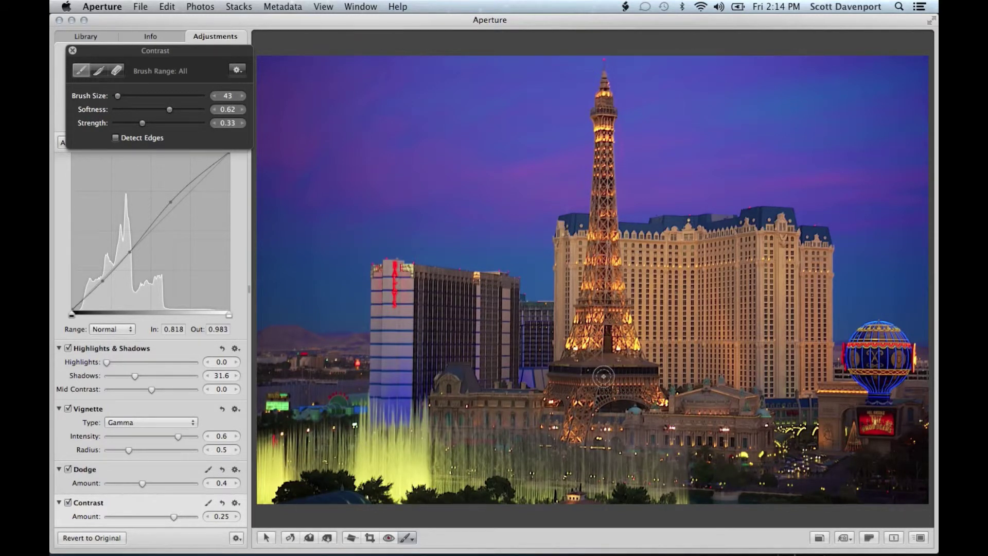
key("a")
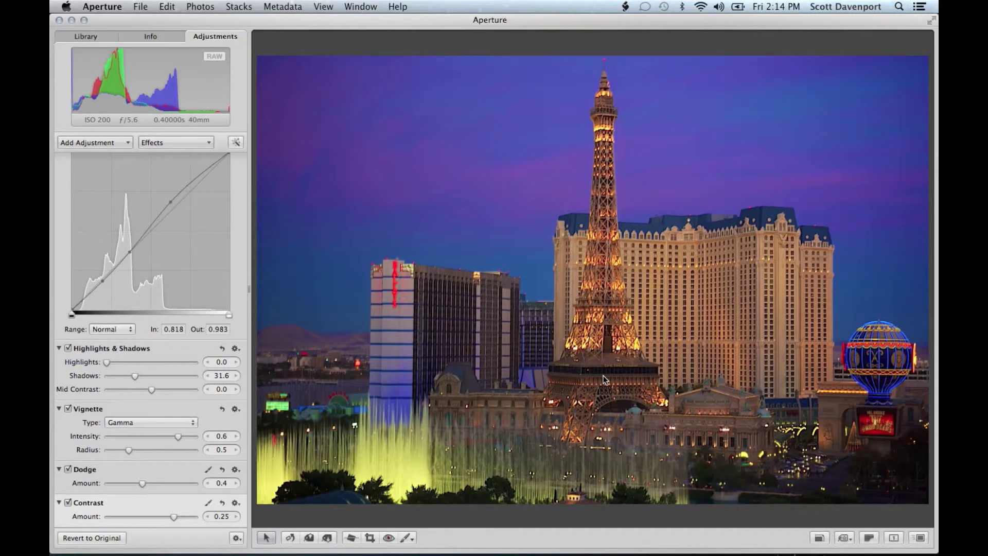
key("m")
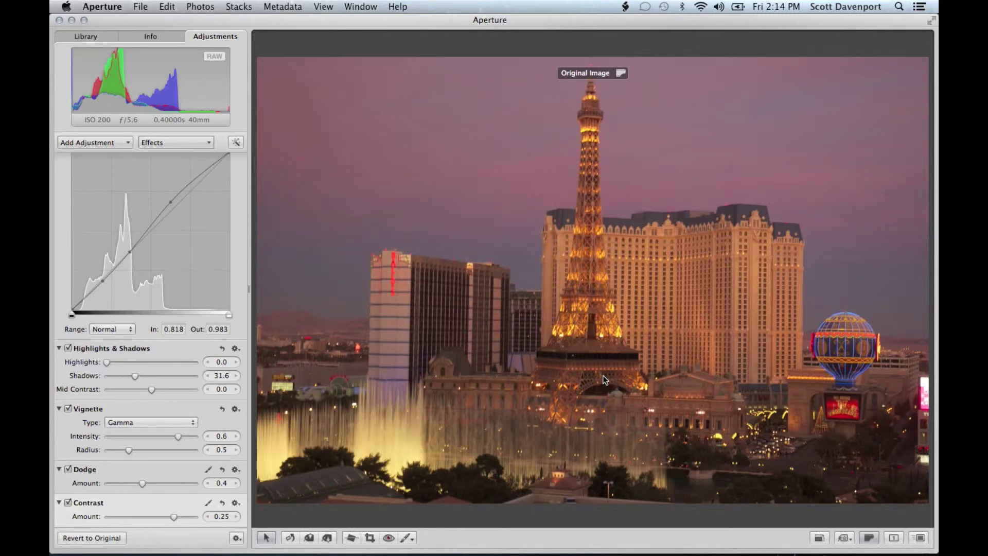
key("m")
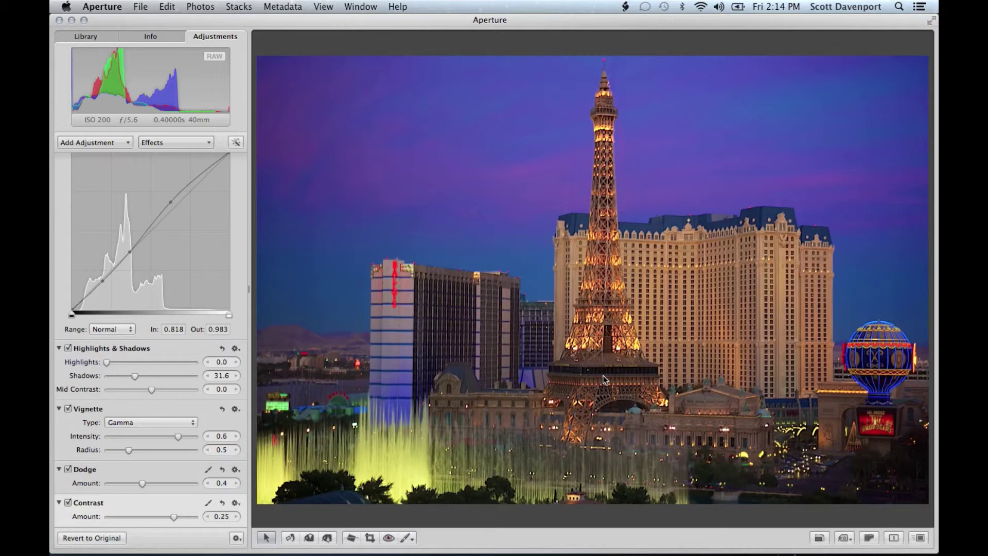
scroll(246, 266, "up", 10)
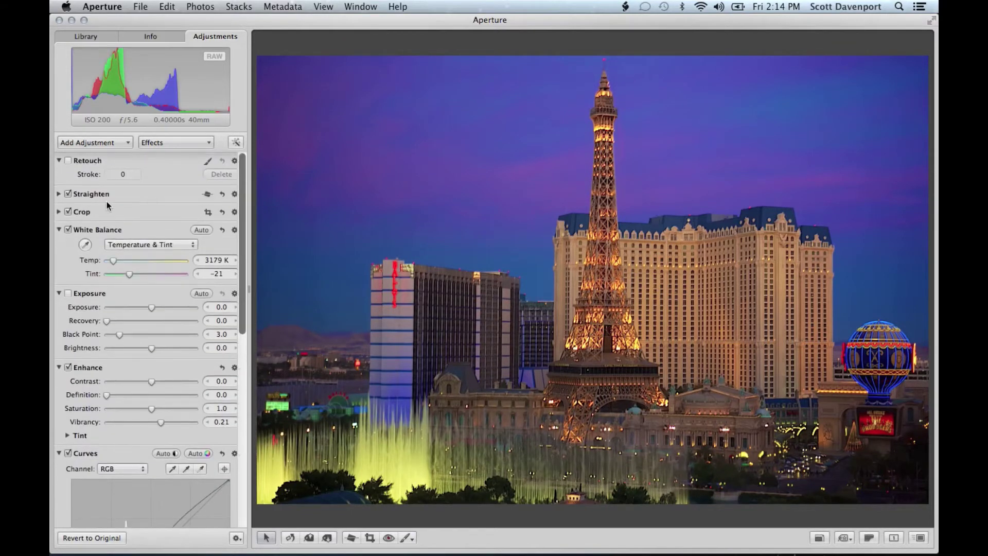
left_click(97, 229)
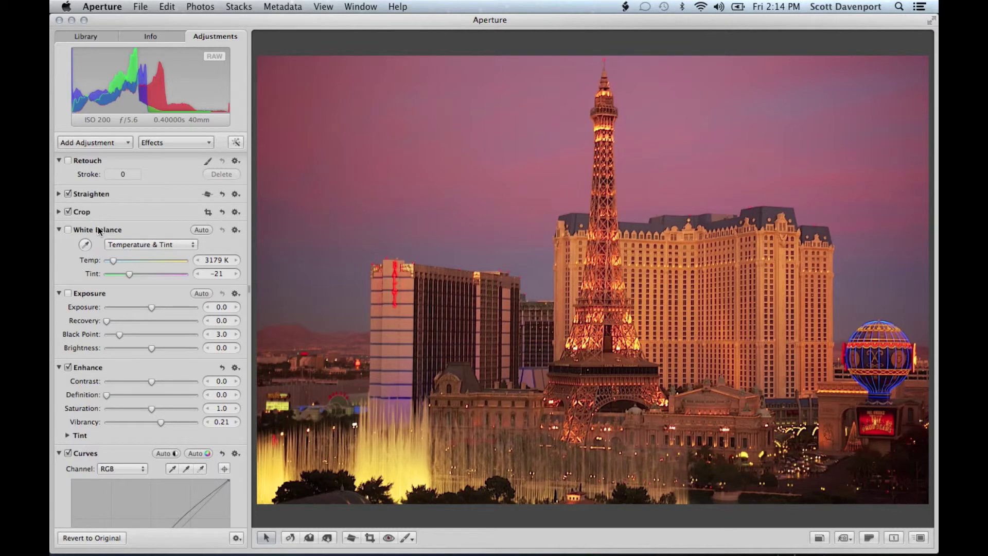
left_click(97, 230)
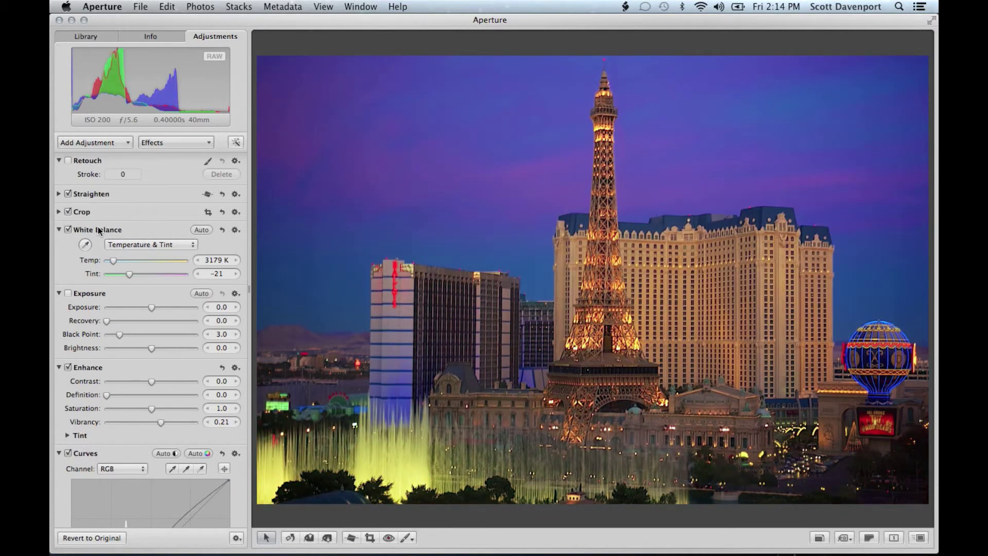